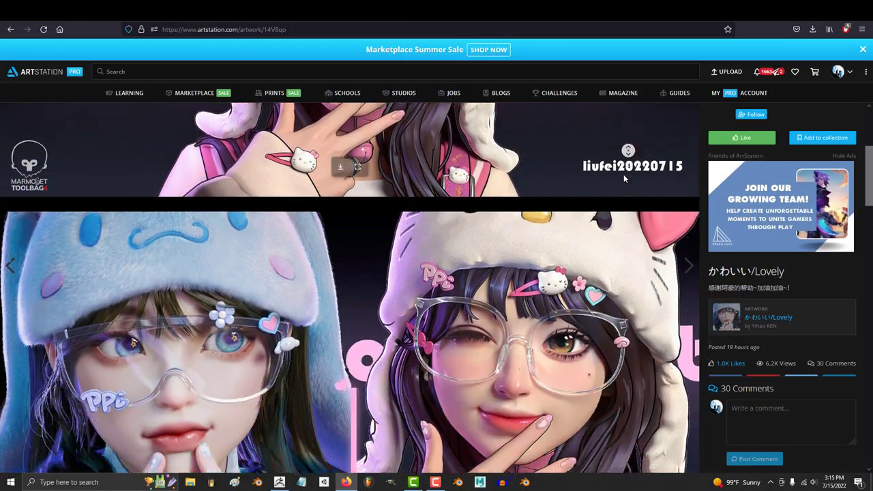
# Scroll through ArtStation artworks' Software Used tags, then bring up ZModeler's polygon actions
pyautogui.scroll(-7, 624, 174)
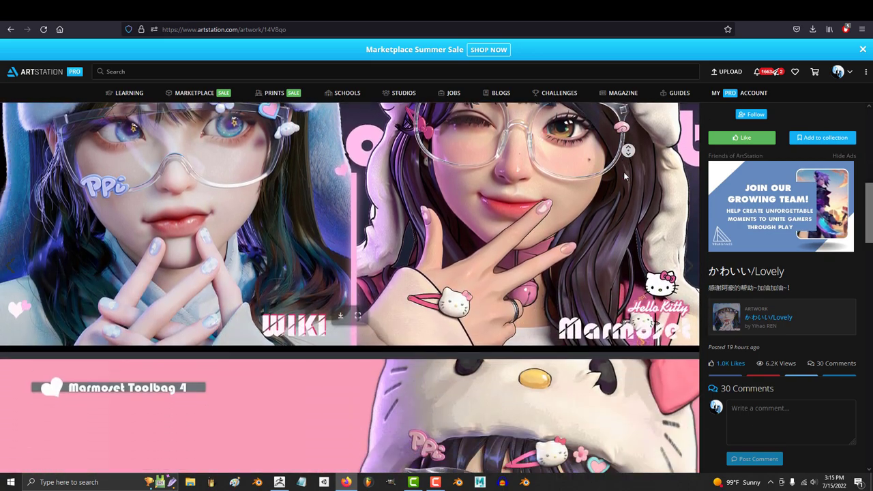
pyautogui.scroll(-10, 623, 174)
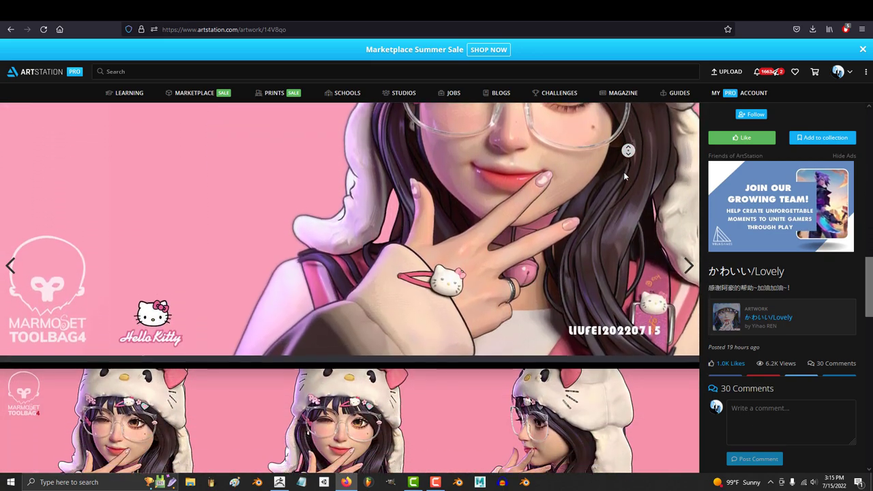
pyautogui.scroll(-3, 822, 308)
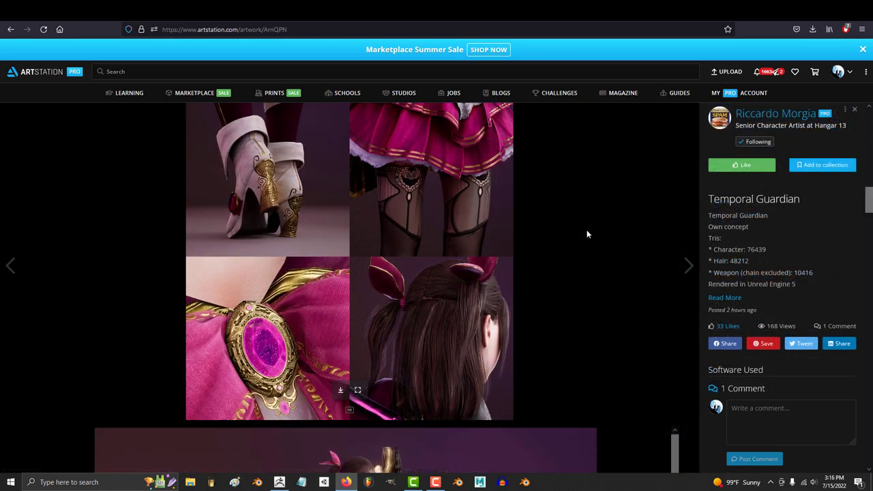
pyautogui.scroll(-4, 598, 239)
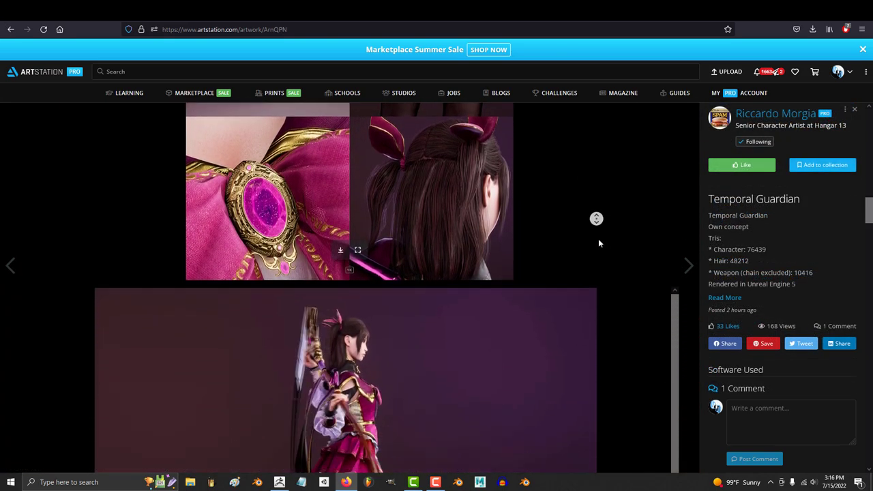
pyautogui.scroll(-2, 598, 243)
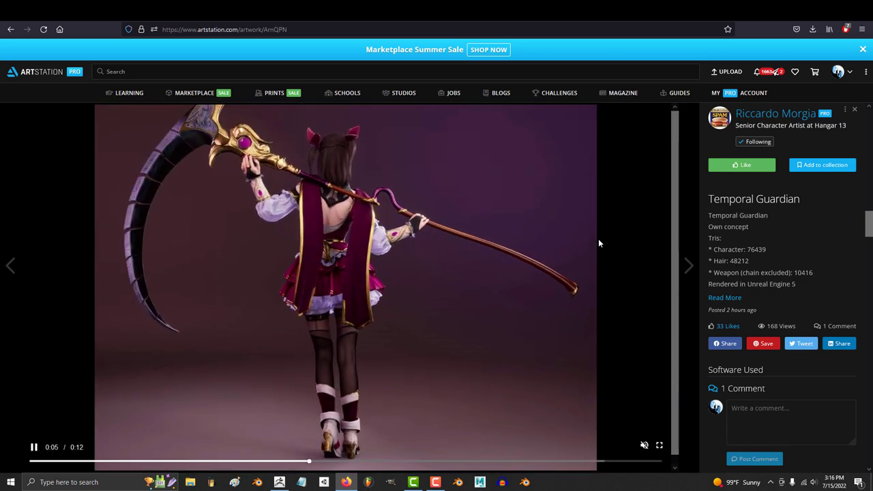
pyautogui.scroll(-3, 816, 267)
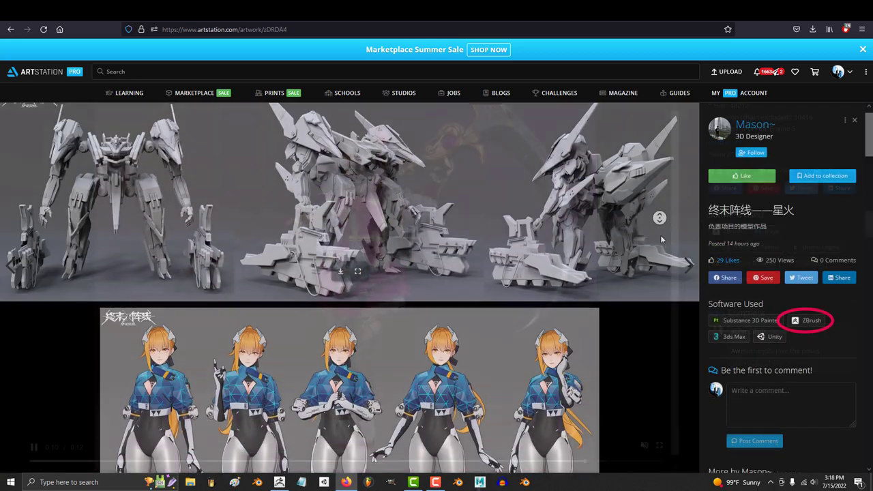
pyautogui.scroll(-3, 660, 235)
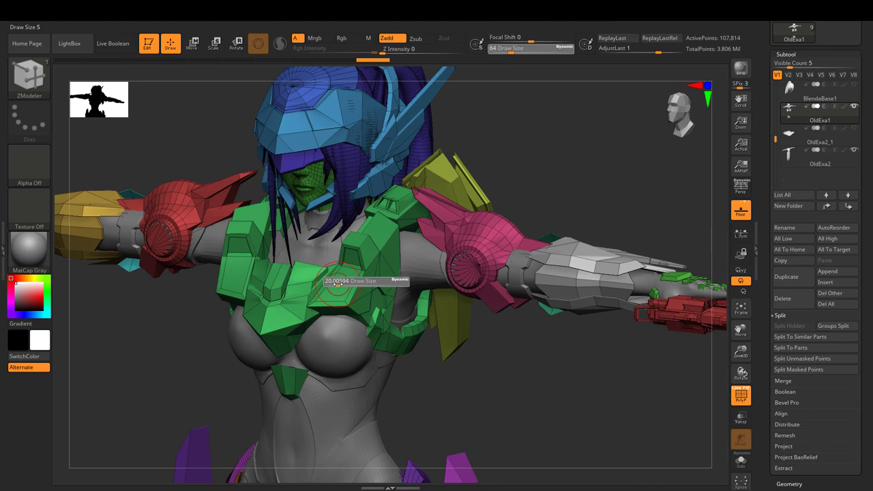
pyautogui.press('space')
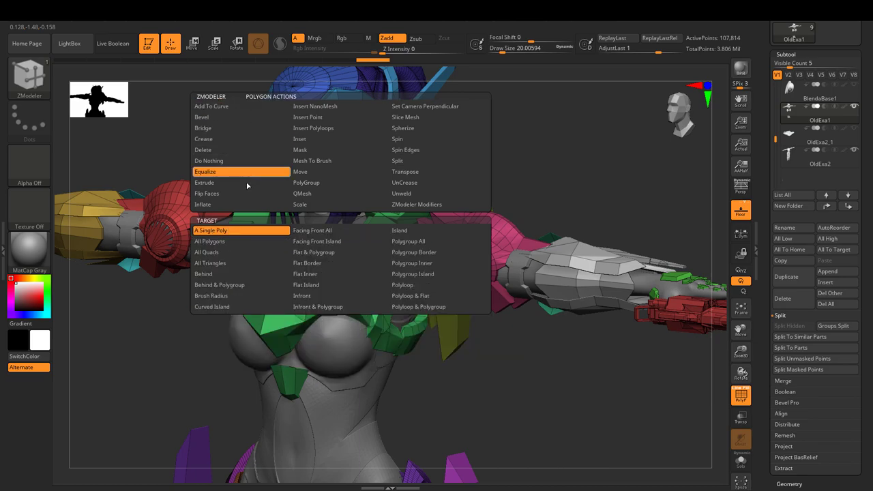
# Review ZModeler's polygon, point and edge menus, set the edge action to Bevel, and hide PolyFrame
pyautogui.click(412, 263)
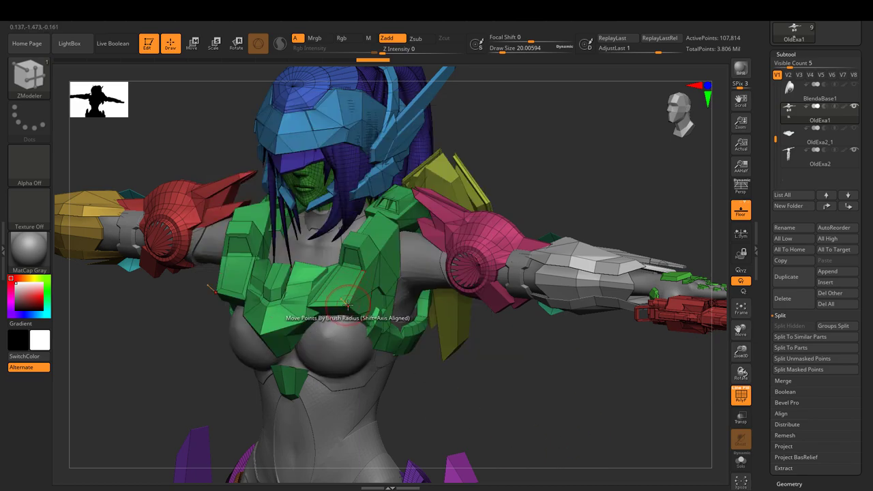
pyautogui.press('space')
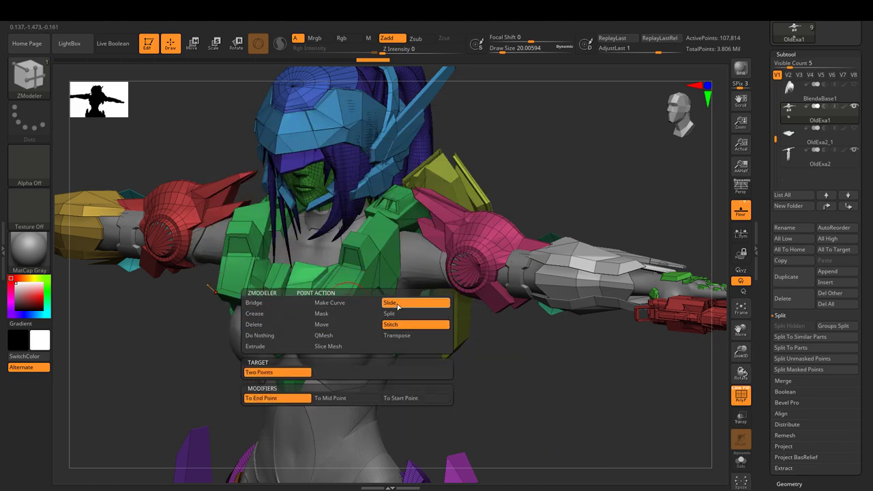
pyautogui.press('space')
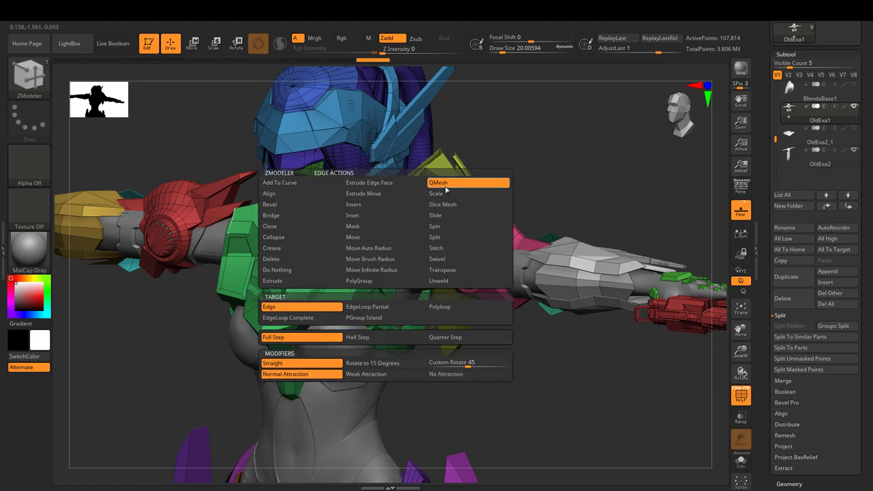
pyautogui.click(323, 210)
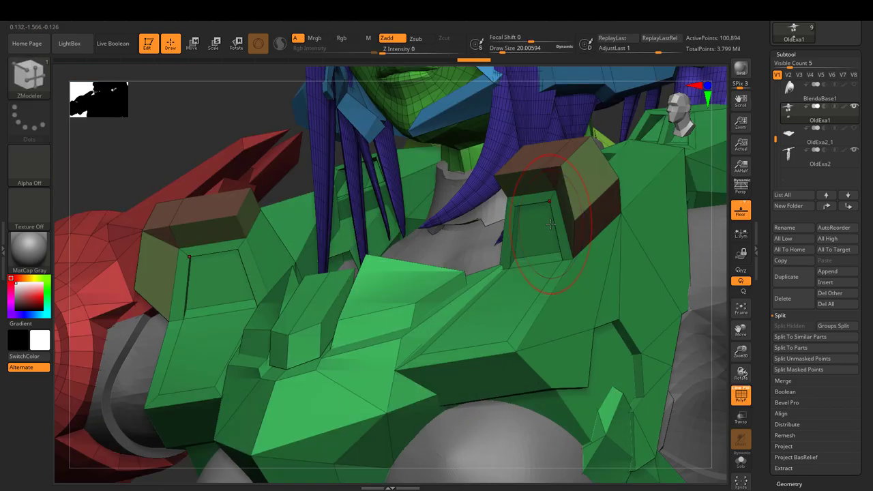
pyautogui.hotkey('shift', 'f')
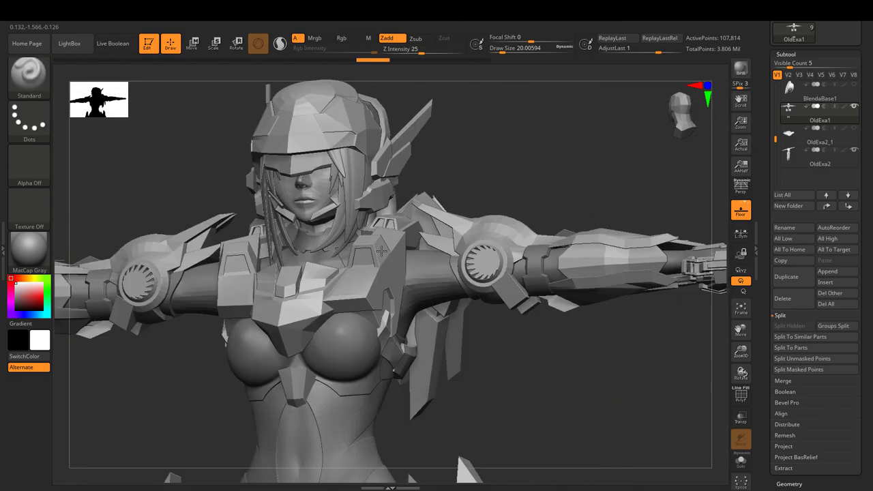
# Turn the view to the torso front and make ZModeler the active brush via B, Z, M
pyautogui.moveTo(381, 251)
pyautogui.mouseDown(button='right')
pyautogui.moveTo(355, 287)
pyautogui.moveTo(504, 218)
pyautogui.moveTo(474, 198)
pyautogui.moveTo(476, 242)
pyautogui.mouseUp(button='right')
pyautogui.press('b')
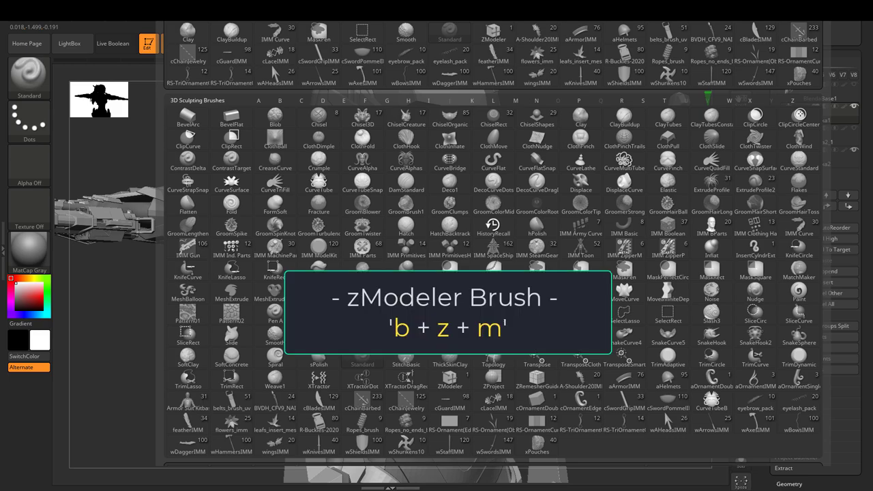
pyautogui.press('z')
pyautogui.press('m')
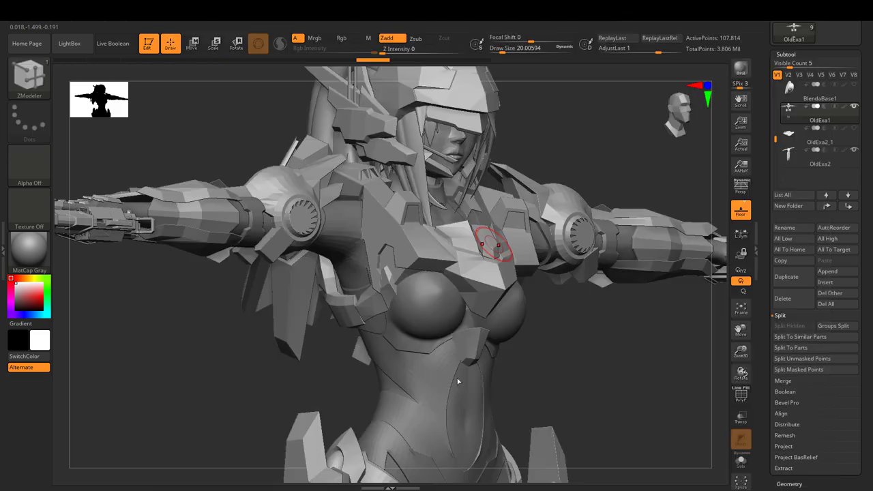
pyautogui.press('space')
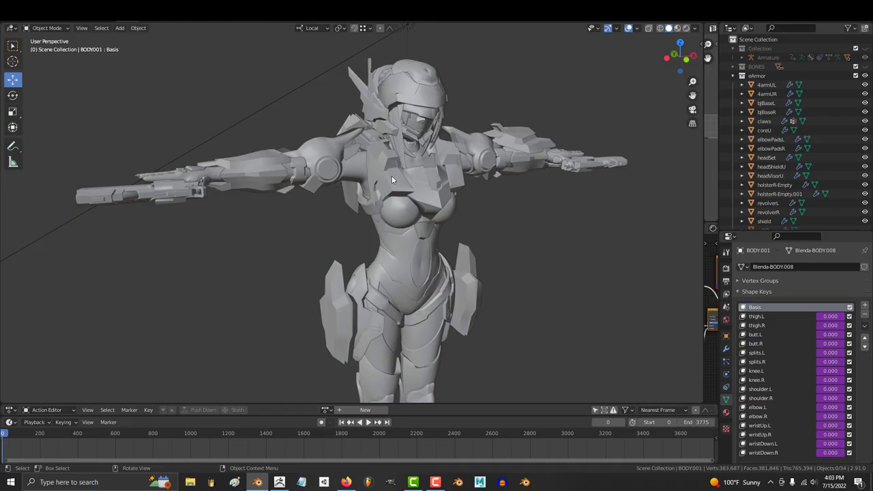
# In Blender, select the coreU chest armor, enter edit mode and frame it
pyautogui.click(391, 175)
pyautogui.press('Tab')
pyautogui.press('KP_Decimal')
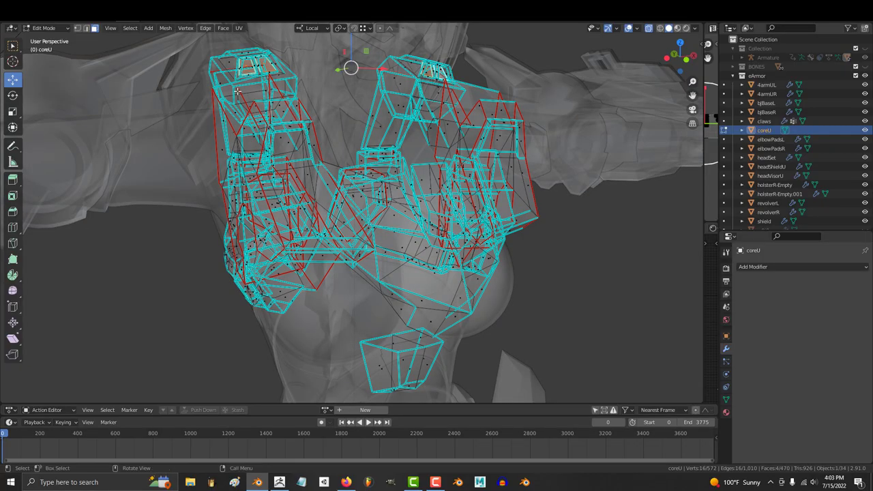
# Zoom in and show the point, edge and polygon action menus over the arm armor
pyautogui.scroll(3, 244, 100)
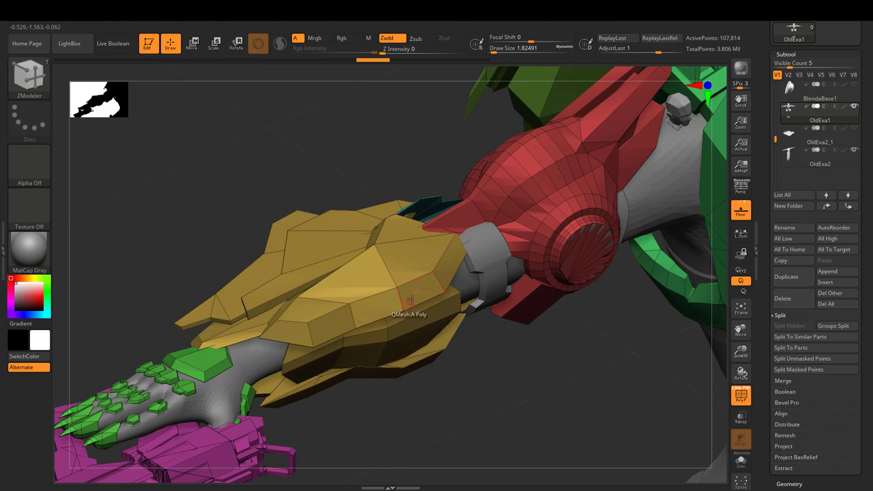
pyautogui.scroll(5, 398, 290)
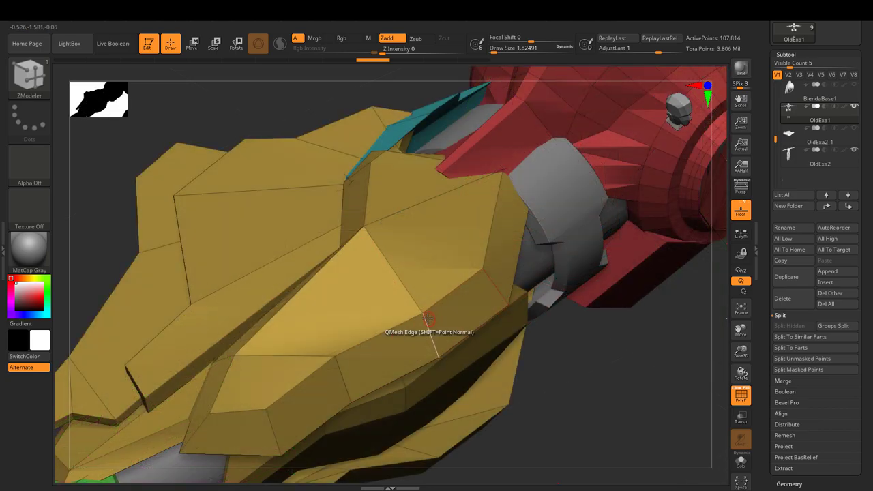
pyautogui.press('space')
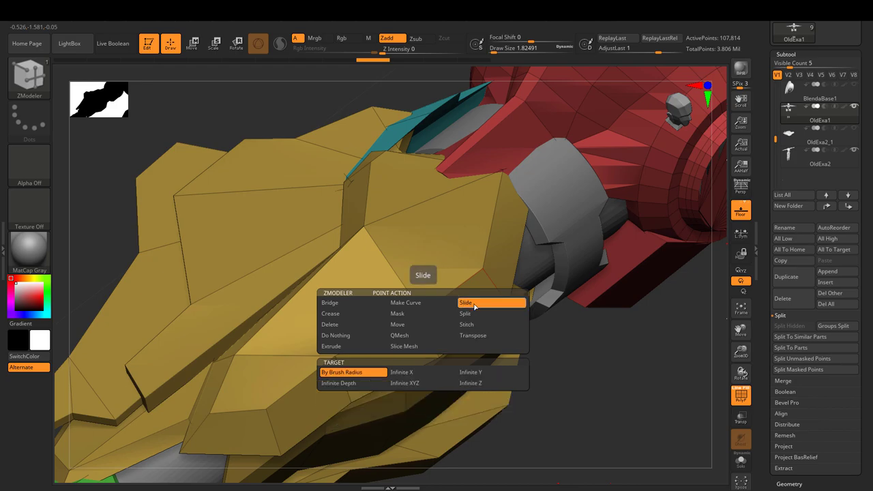
pyautogui.press('space')
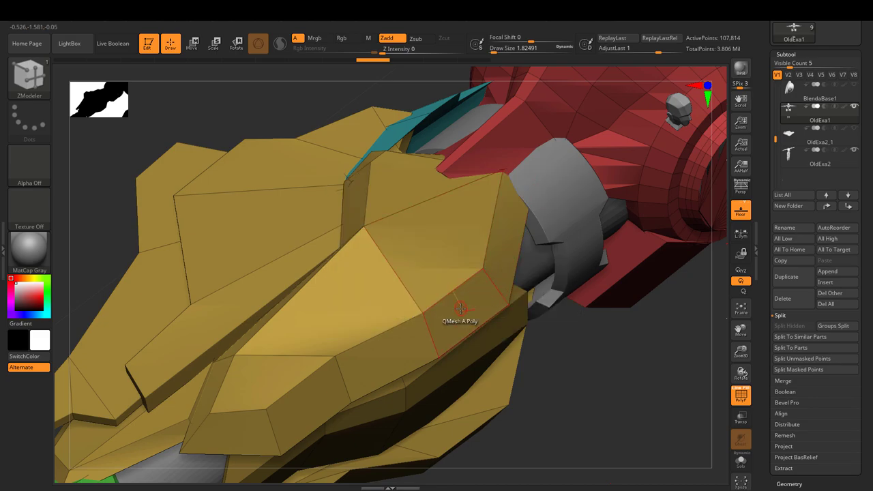
pyautogui.press('space')
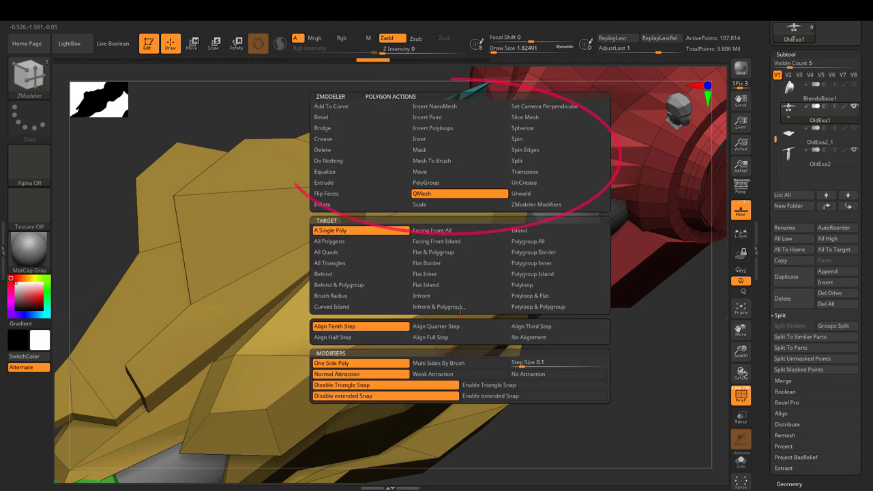
# Try polygon actions Bridge, Bevel, Insert Point, Insert Polyloops, Split, Unweld, QMesh and Mask
pyautogui.click(344, 160)
pyautogui.click(348, 136)
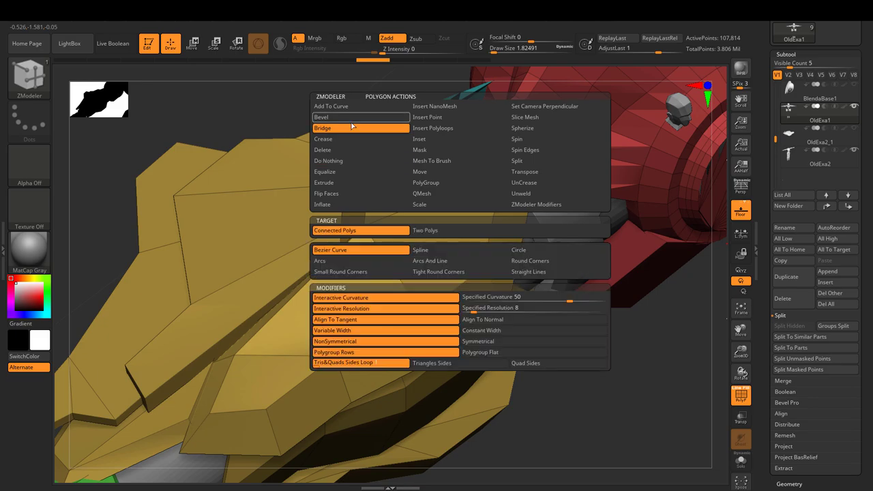
pyautogui.click(355, 117)
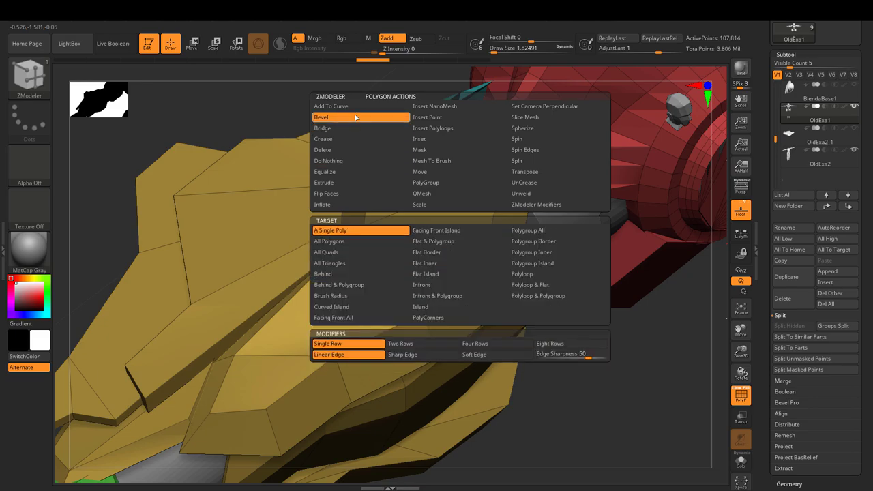
pyautogui.click(440, 118)
pyautogui.click(440, 129)
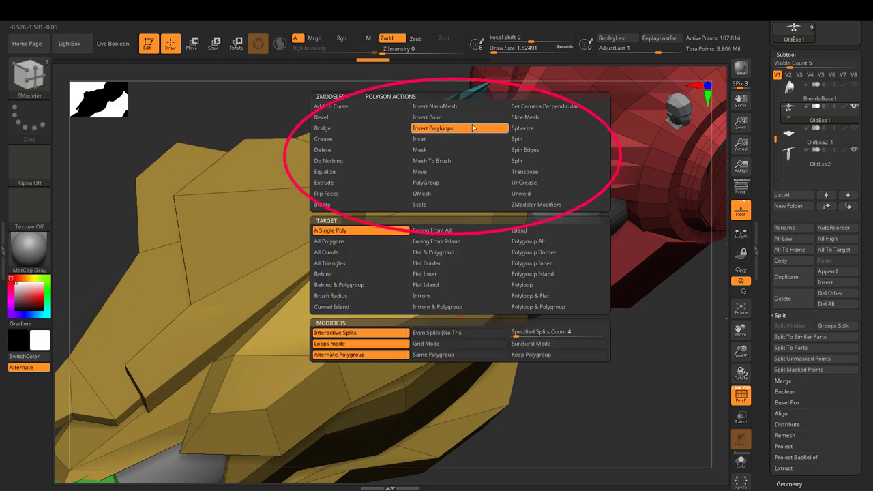
pyautogui.click(556, 116)
pyautogui.click(547, 161)
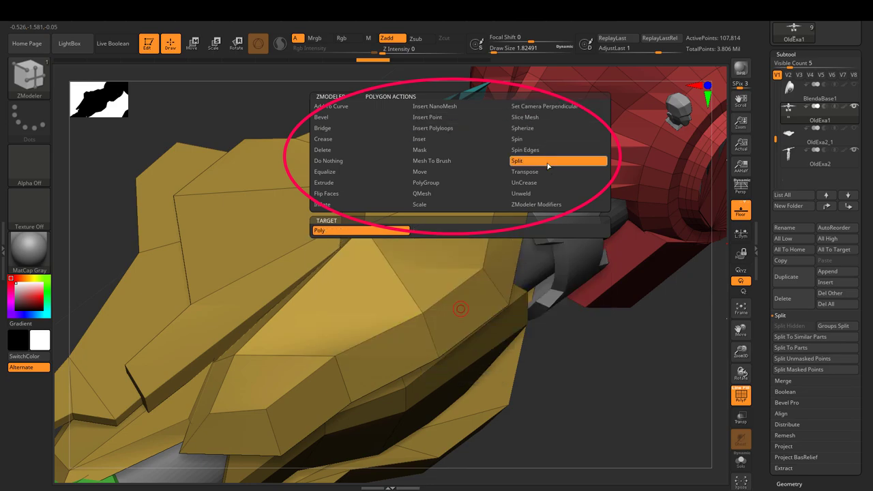
pyautogui.click(547, 205)
pyautogui.click(422, 193)
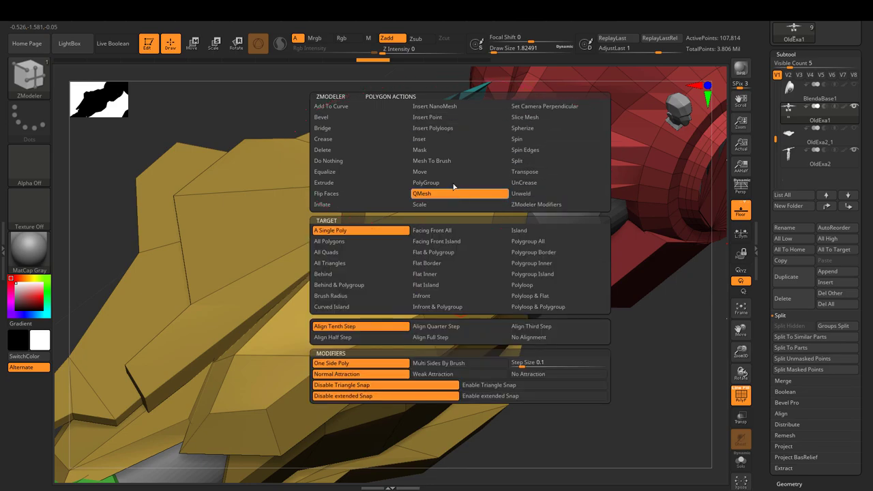
pyautogui.click(420, 150)
# Set the polygon action to Extrude with the Polyloop & Polygroup target
pyautogui.click(375, 183)
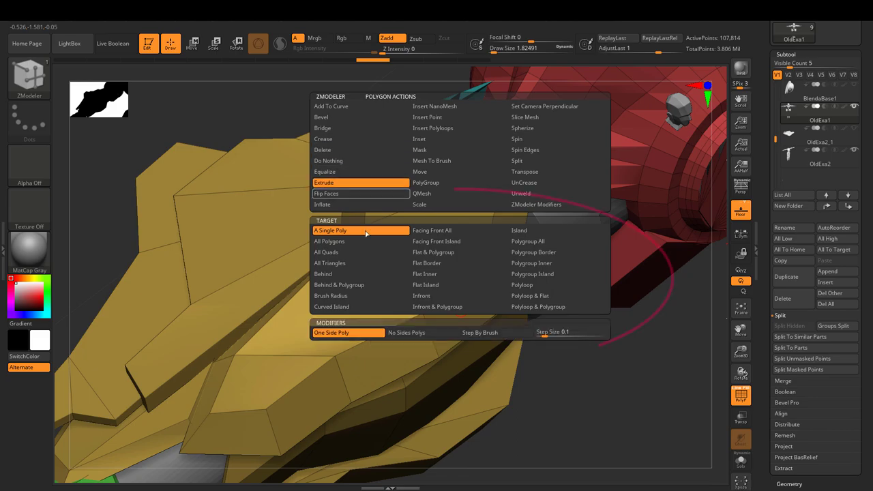
pyautogui.click(356, 242)
pyautogui.moveTo(434, 295); pyautogui.dragTo(446, 248)
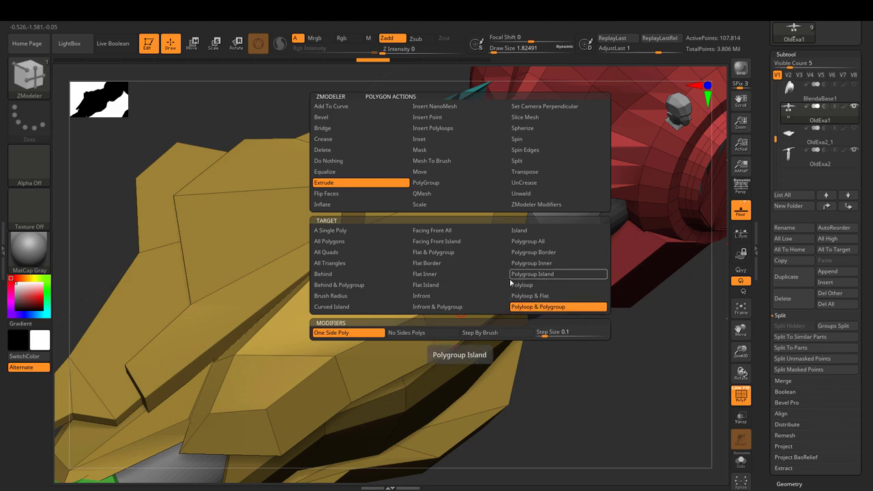
pyautogui.press('space')
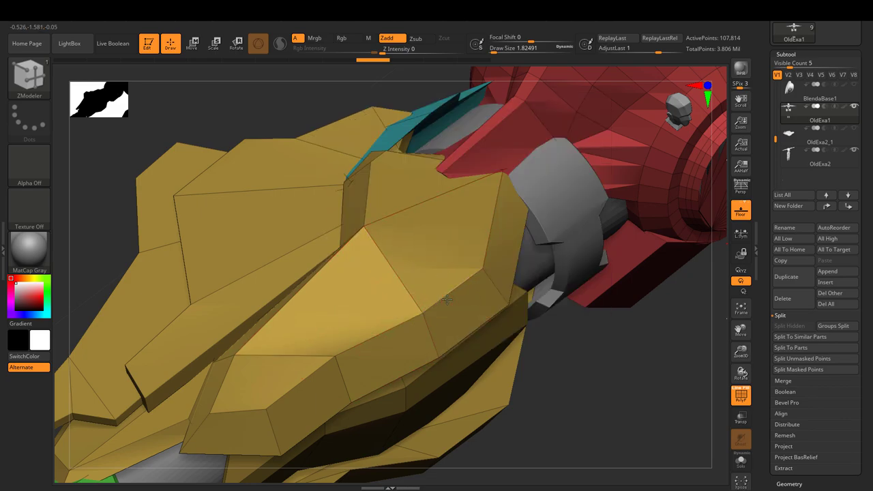
# Set the ZModeler edge action to Align with the Edge-Strip target
pyautogui.press('space')
pyautogui.click(431, 259)
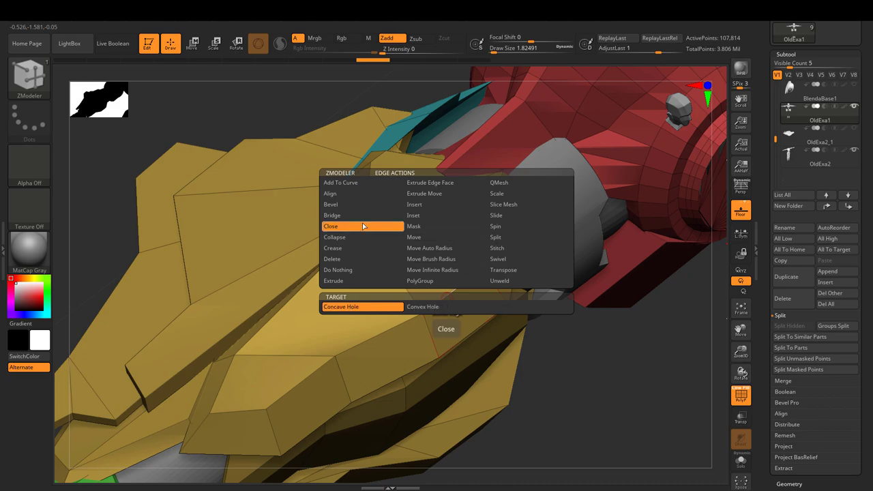
pyautogui.click(357, 197)
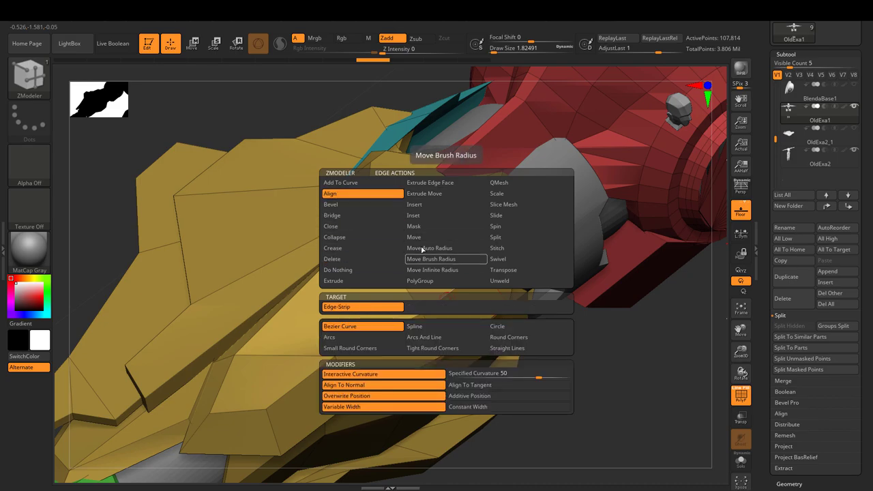
pyautogui.click(368, 312)
# Try the Mask and QMesh point actions, then settle on Slide
pyautogui.press('space')
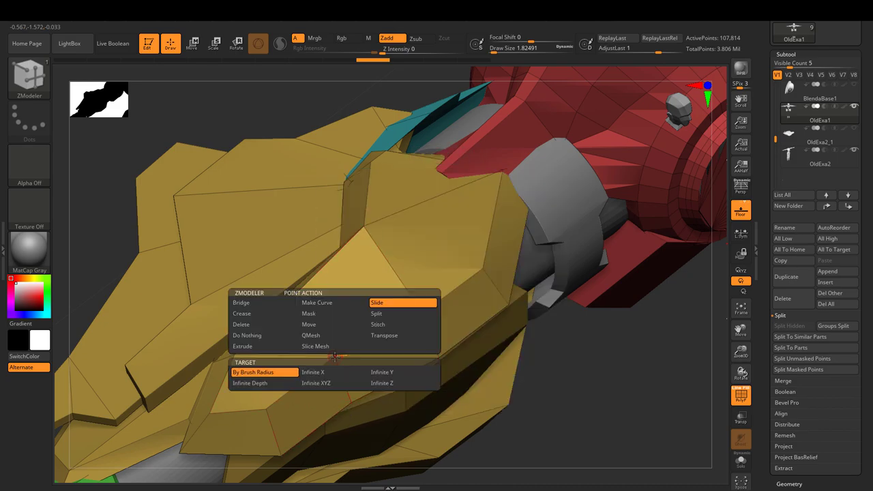
pyautogui.click(309, 314)
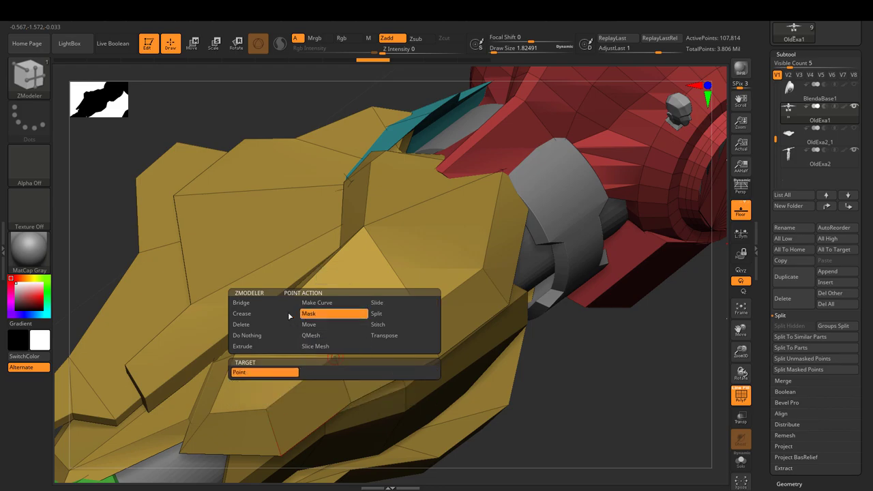
pyautogui.click(348, 336)
pyautogui.click(390, 303)
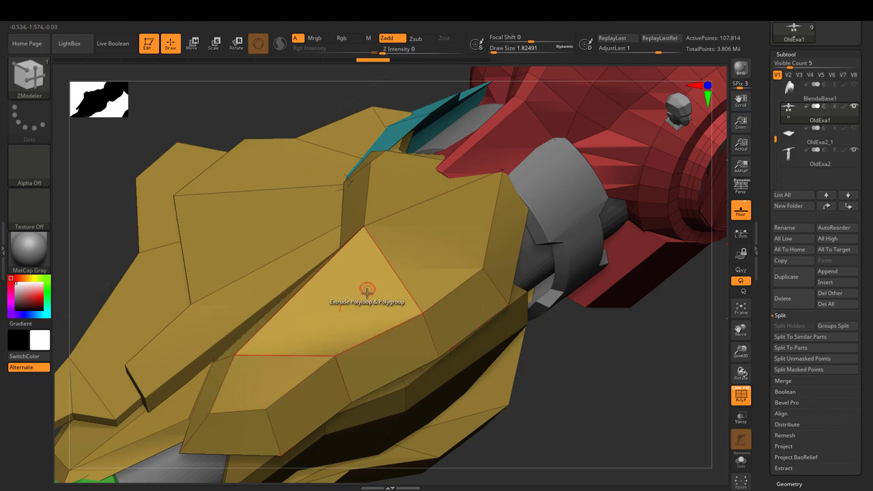
# Try polygon targets Flat Border and Behind & Polygroup
pyautogui.press('space')
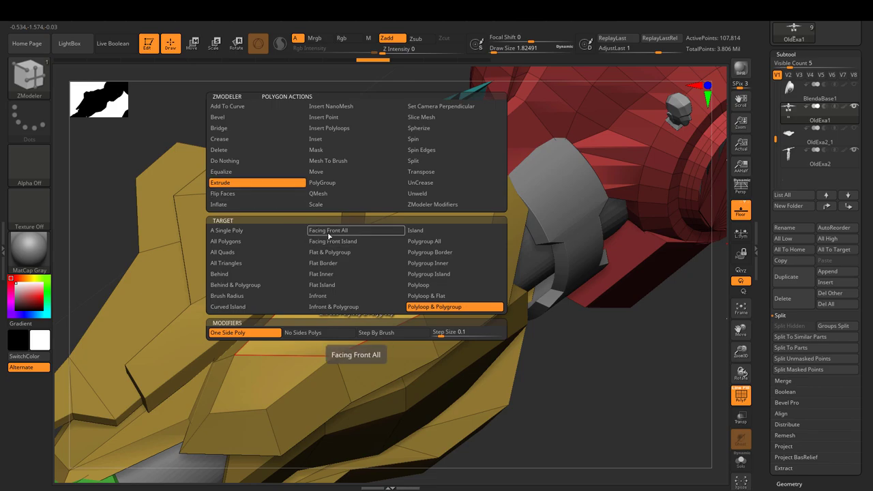
pyautogui.click(319, 263)
pyautogui.click(235, 285)
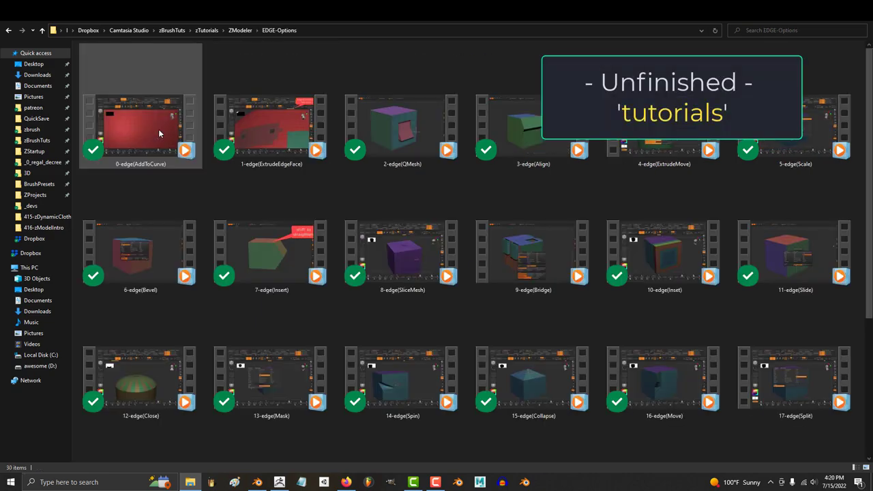
# Browse the ZModeler tutorials' FACE-Options folder, then open POINT-Options
pyautogui.moveTo(869, 121); pyautogui.dragTo(848, 291)
pyautogui.click(240, 30)
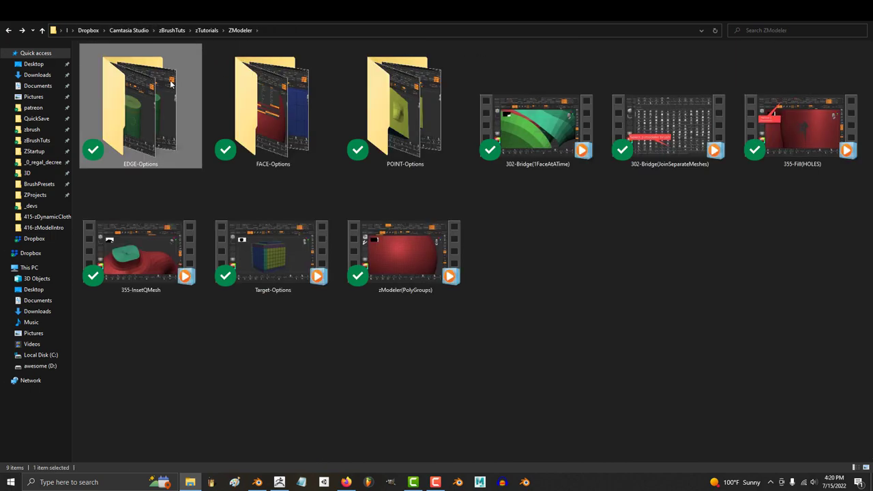
pyautogui.doubleClick(273, 92)
pyautogui.moveTo(870, 103); pyautogui.dragTo(863, 248)
pyautogui.click(7, 30)
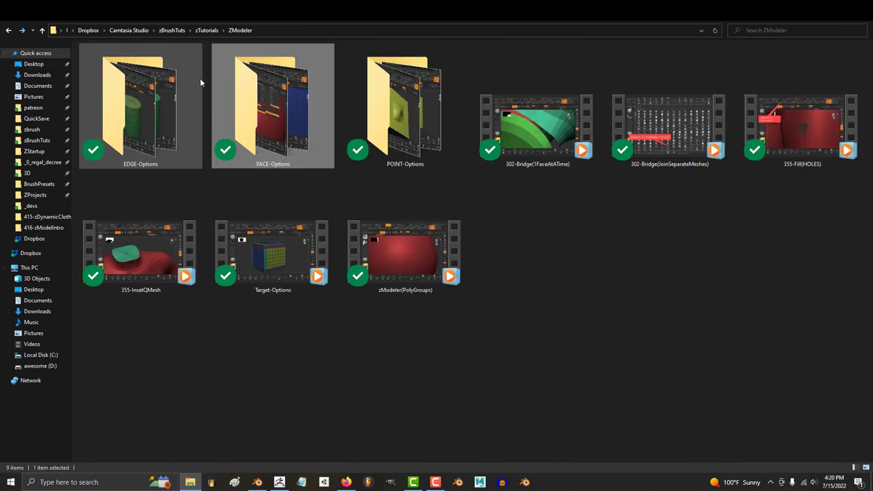
pyautogui.doubleClick(402, 96)
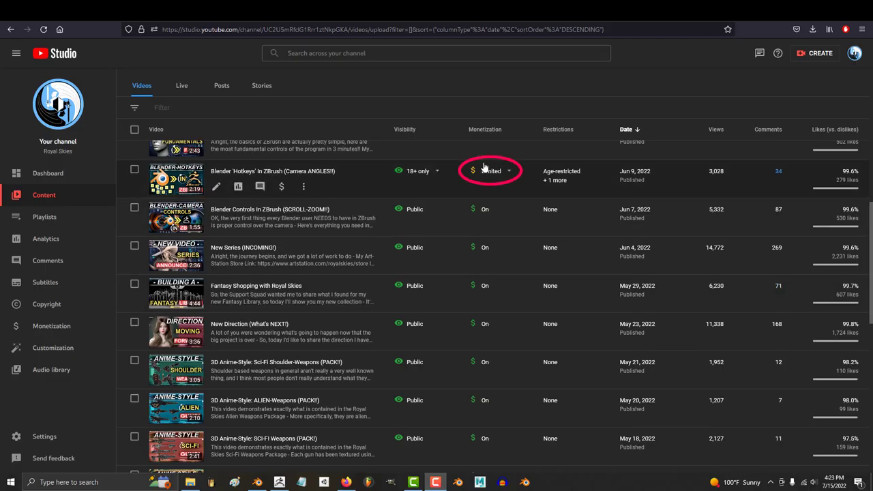
# Check the age-restricted Blender Hotkeys video, then follow the Patreon post's ibb.co image link
pyautogui.click(163, 179)
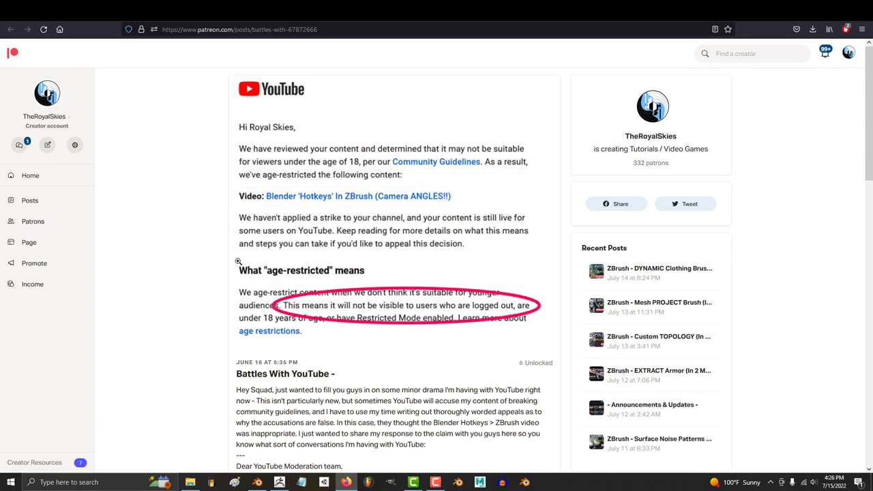
pyautogui.scroll(-2, 191, 283)
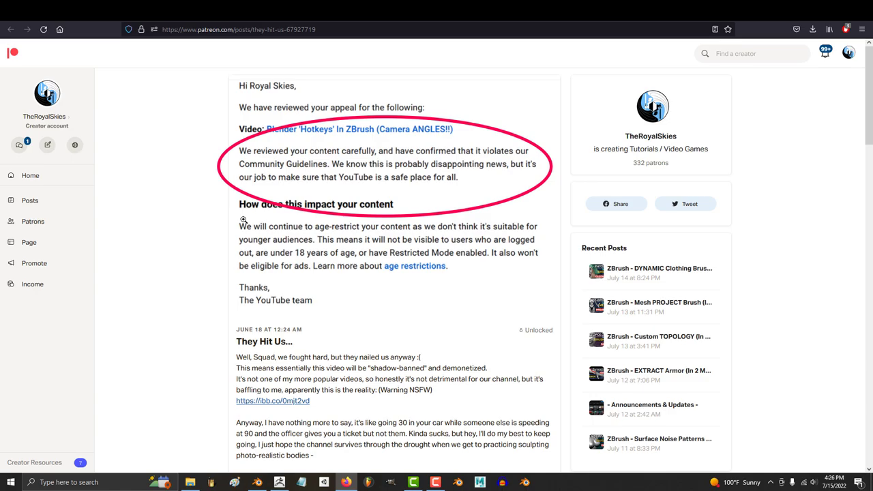
pyautogui.middleClick(198, 230)
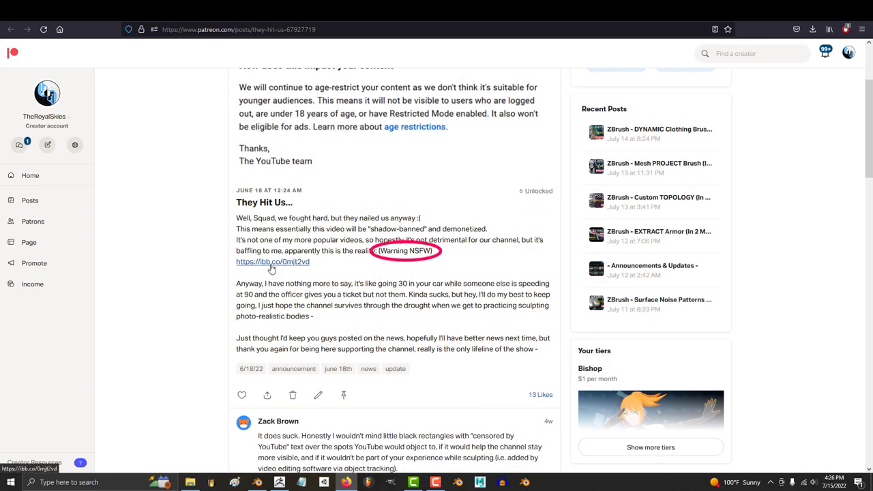
pyautogui.click(272, 262)
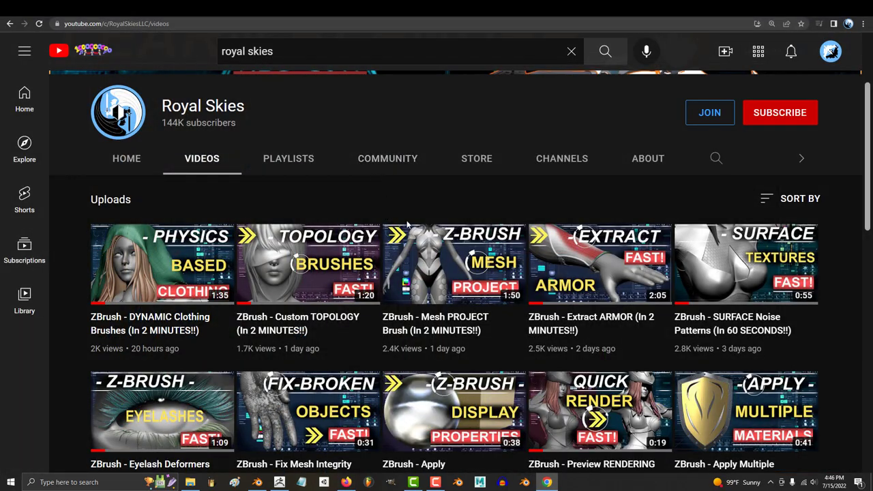
# Open the ZBrush Custom TOPOLOGY video and scroll down to its comments
pyautogui.click(431, 243)
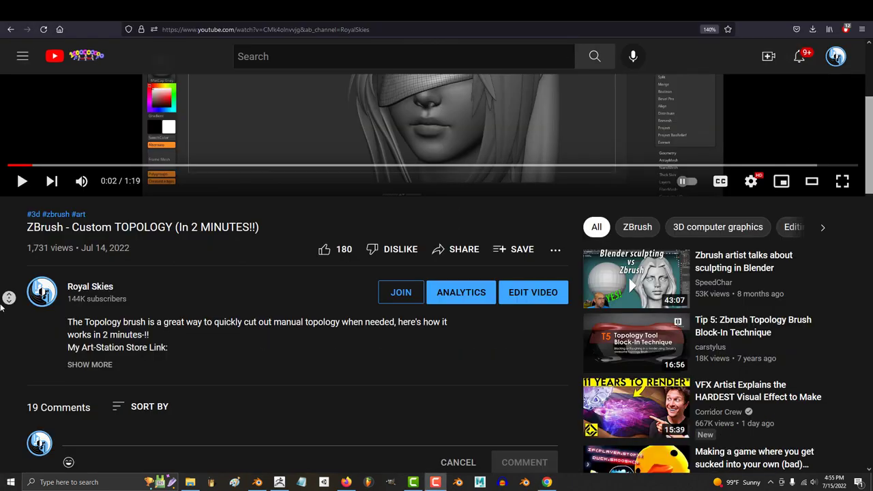
pyautogui.scroll(-1, 102, 403)
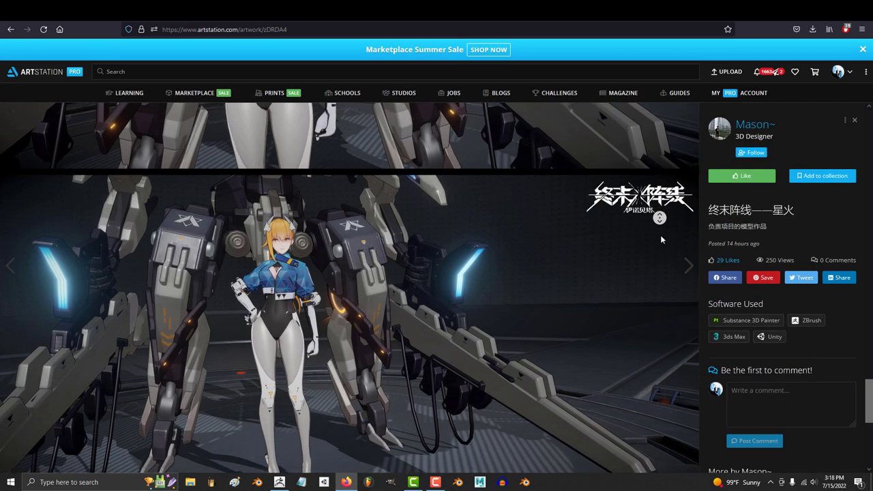
pyautogui.scroll(-3, 660, 235)
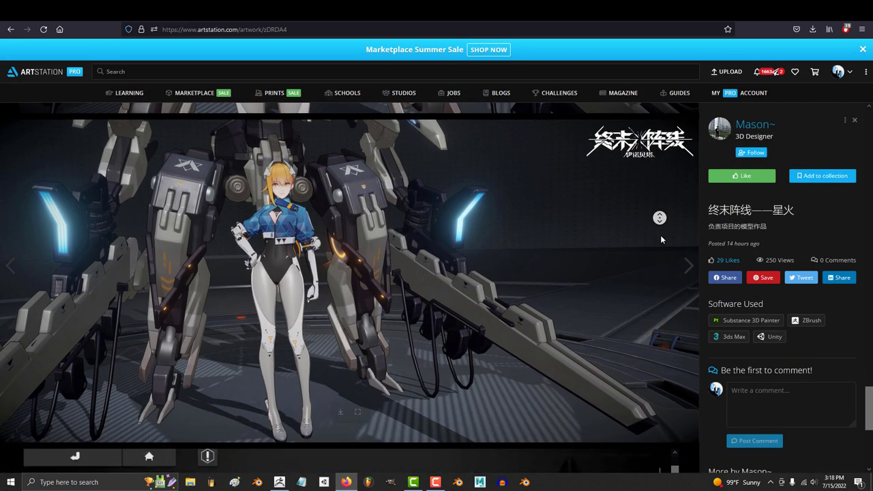
pyautogui.scroll(-3, 660, 239)
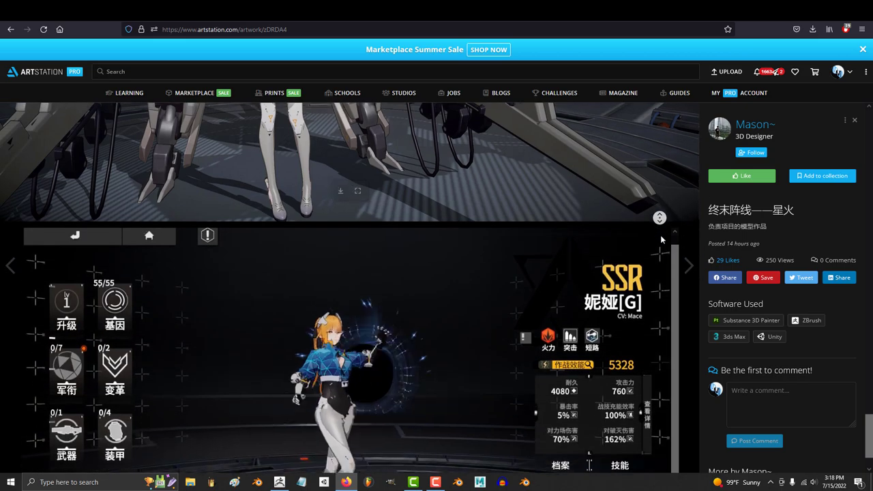